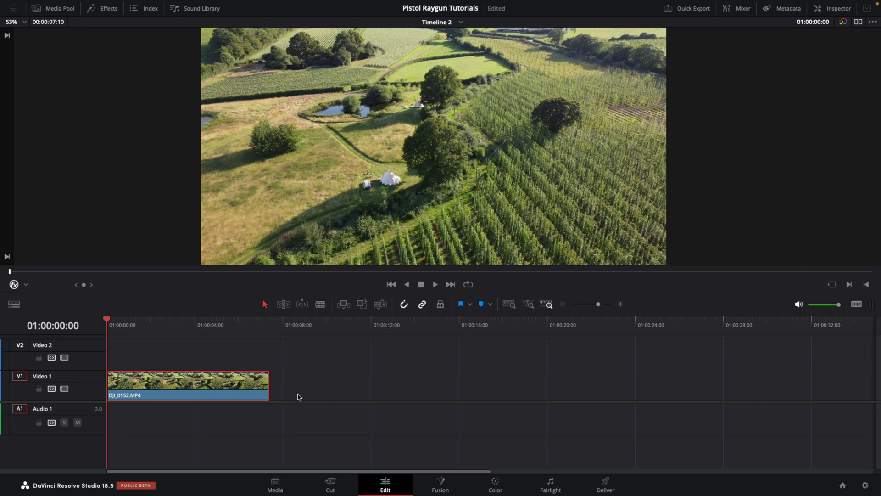
Change the DJI_0152 drone clip's speed to 300%.
{"action": "mouse_move", "coordinate": [108, 321]}
{"action": "left_mouse_down"}
{"action": "mouse_move", "coordinate": [262, 336]}
{"action": "mouse_move", "coordinate": [143, 346]}
{"action": "mouse_move", "coordinate": [186, 350]}
{"action": "left_mouse_up"}
{"action": "right_click", "coordinate": [159, 393]}
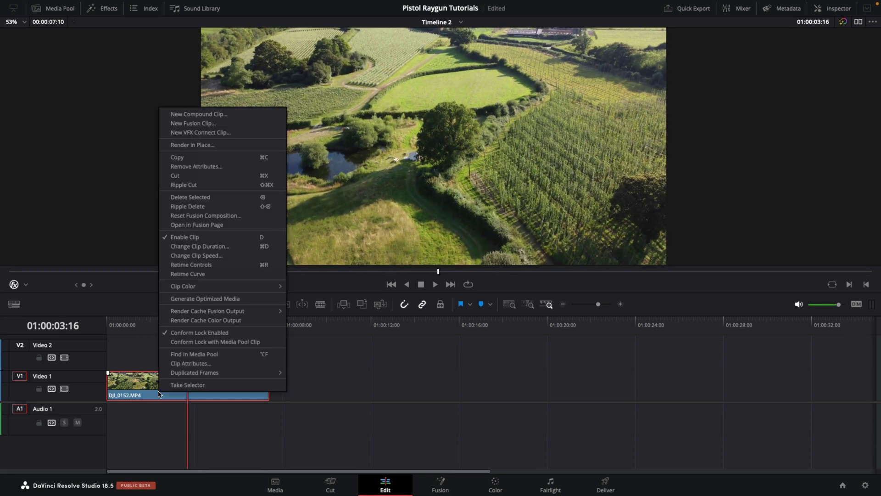
{"action": "left_click", "coordinate": [229, 258]}
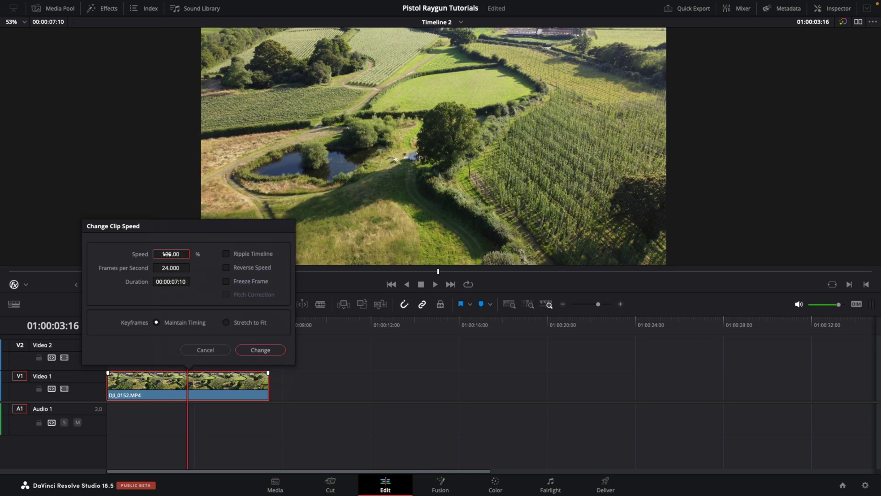
{"action": "key", "text": "Return"}
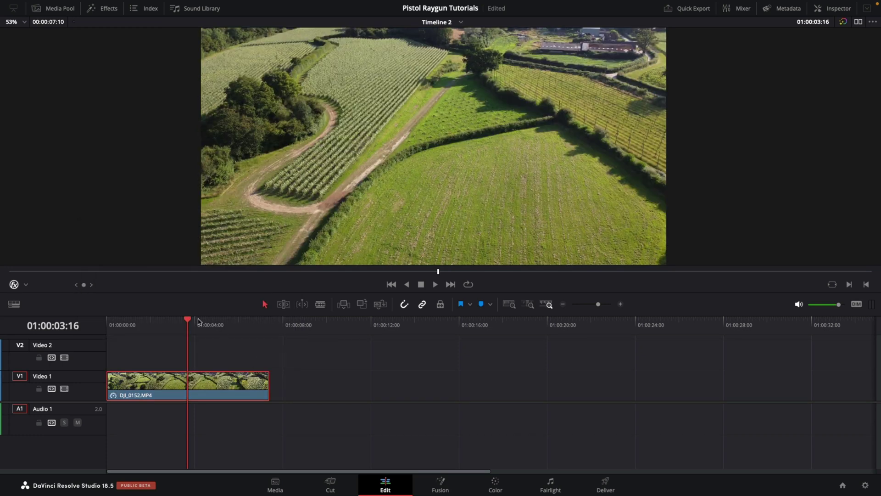
Trim the sped-up clip to about two seconds and place a duplicate right after it.
{"action": "left_click_drag", "start_coordinate": [197, 323], "coordinate": [163, 382]}
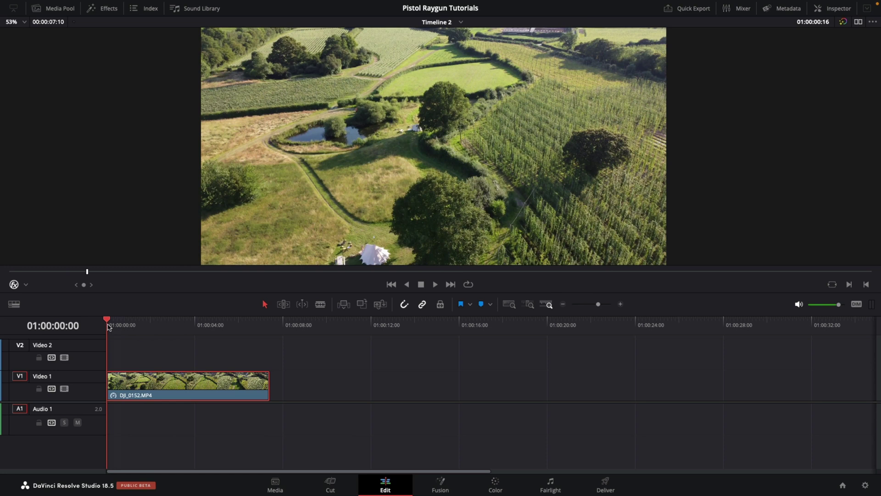
{"action": "left_click_drag", "start_coordinate": [269, 389], "coordinate": [159, 387]}
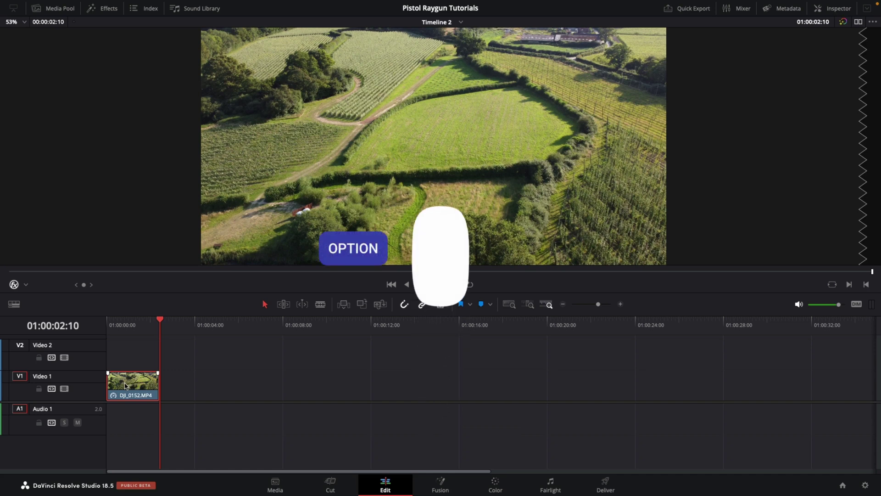
{"action": "left_click_drag", "start_coordinate": [125, 386], "coordinate": [186, 385]}
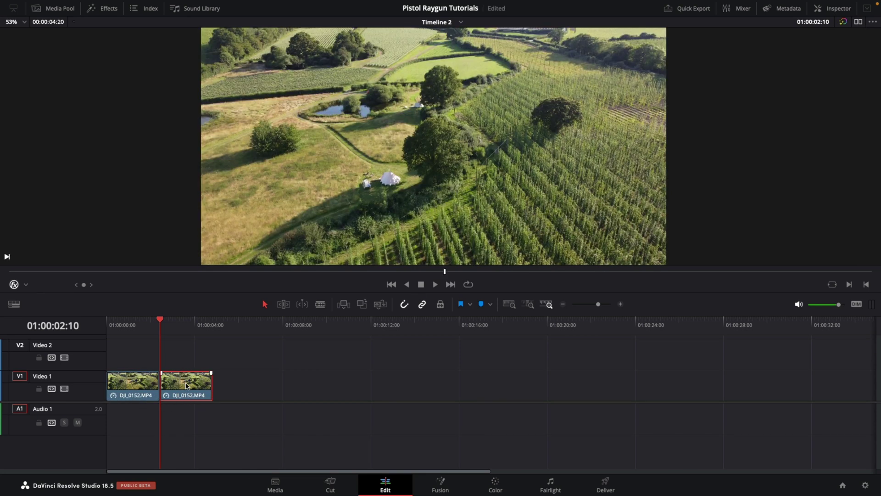
Set the duplicate clip to Reverse Speed so it plays at -300%.
{"action": "right_click", "coordinate": [186, 386]}
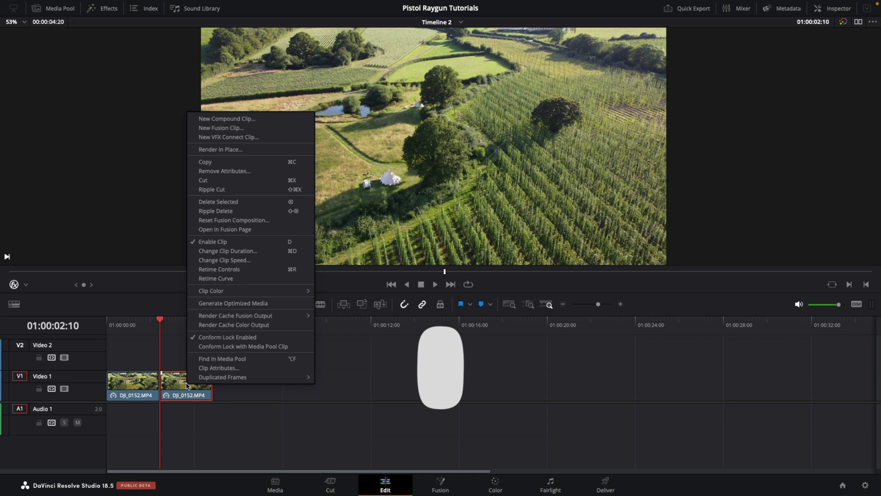
{"action": "left_click", "coordinate": [234, 261]}
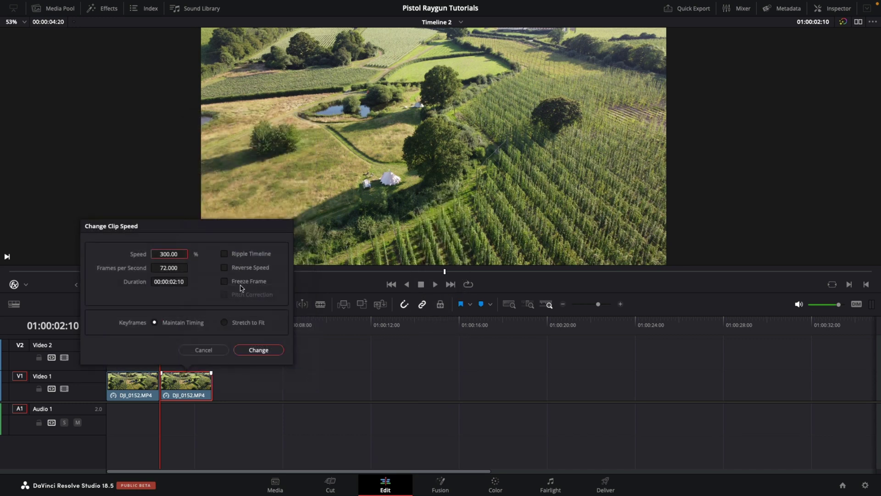
{"action": "left_click", "coordinate": [224, 268]}
{"action": "left_click", "coordinate": [258, 349]}
Play the bouncing two-clip sequence from the start, then stop.
{"action": "key", "text": "Home"}
{"action": "key", "text": "space"}
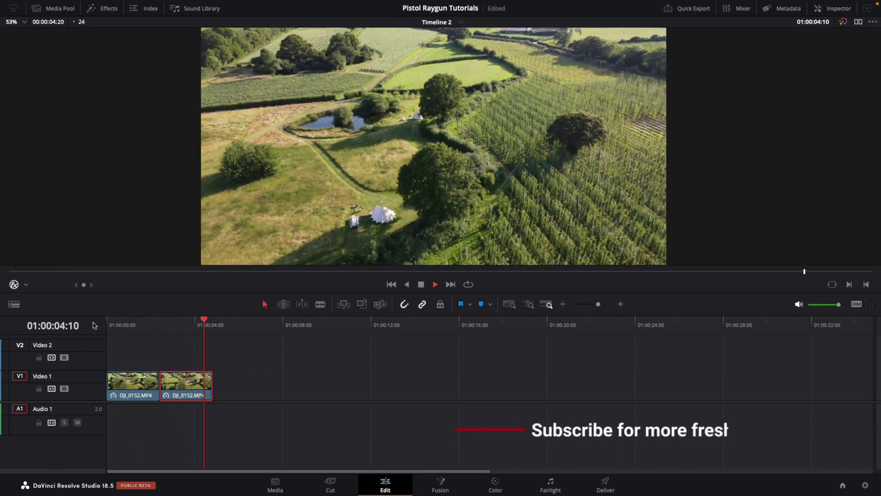
{"action": "key", "text": "space"}
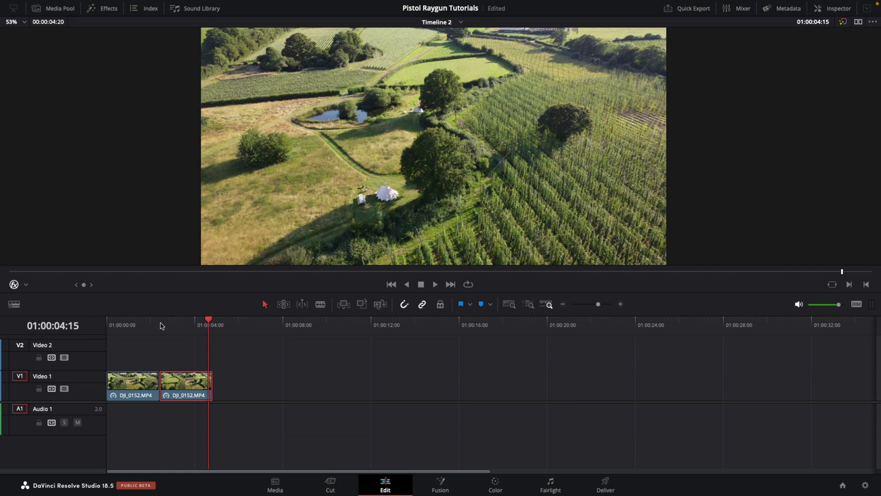
Set the export format to GIF at 1280 x 720 HD 720P resolution.
{"action": "left_click_drag", "start_coordinate": [207, 322], "coordinate": [133, 328]}
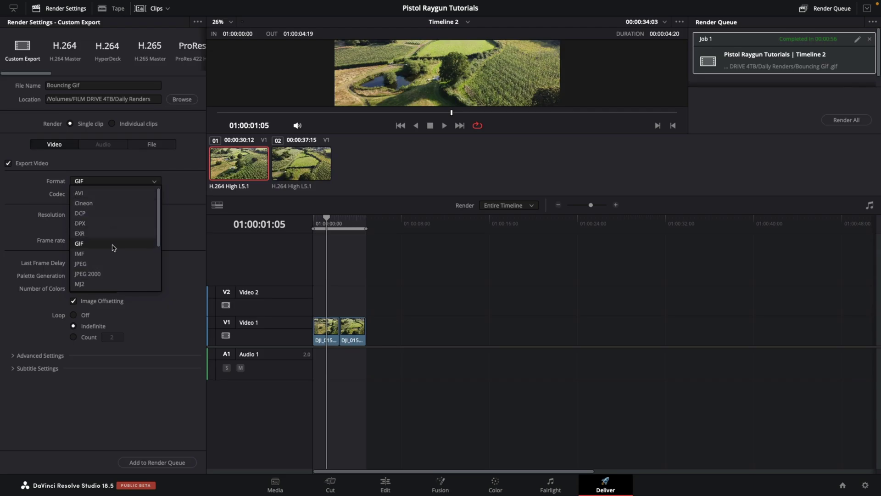
{"action": "left_click", "coordinate": [113, 245]}
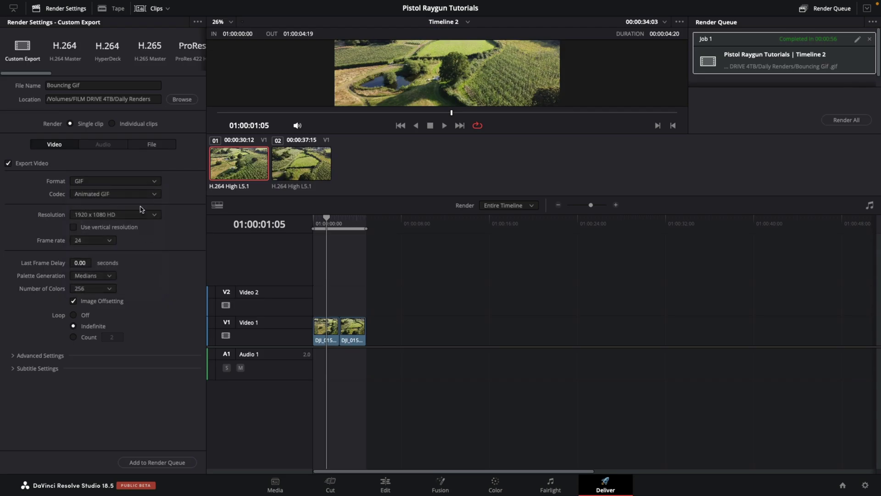
{"action": "left_click", "coordinate": [134, 215]}
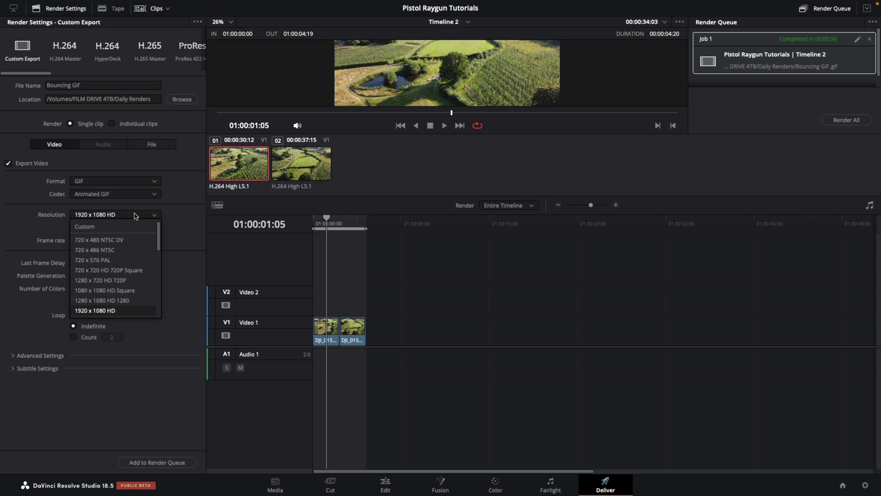
{"action": "left_click", "coordinate": [145, 280]}
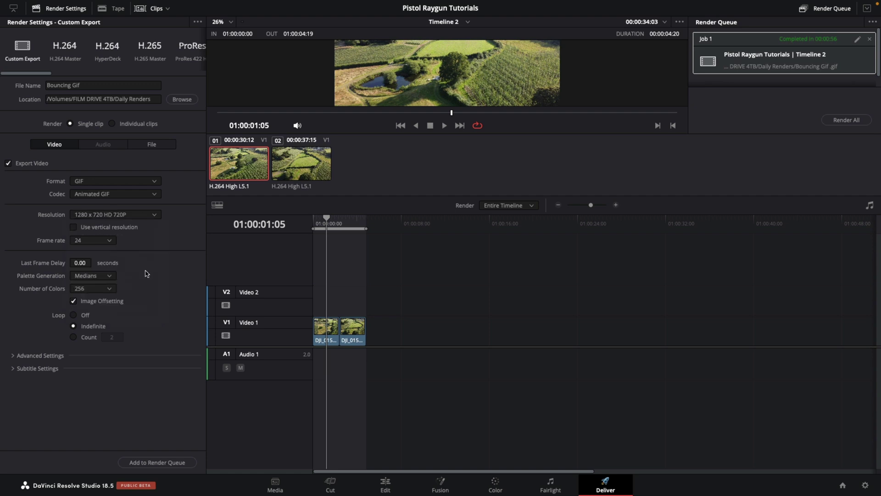
Name the export 'Bouncing Gif', save it to the Desktop, and add it to the render queue.
{"action": "left_click_drag", "start_coordinate": [89, 86], "coordinate": [42, 85]}
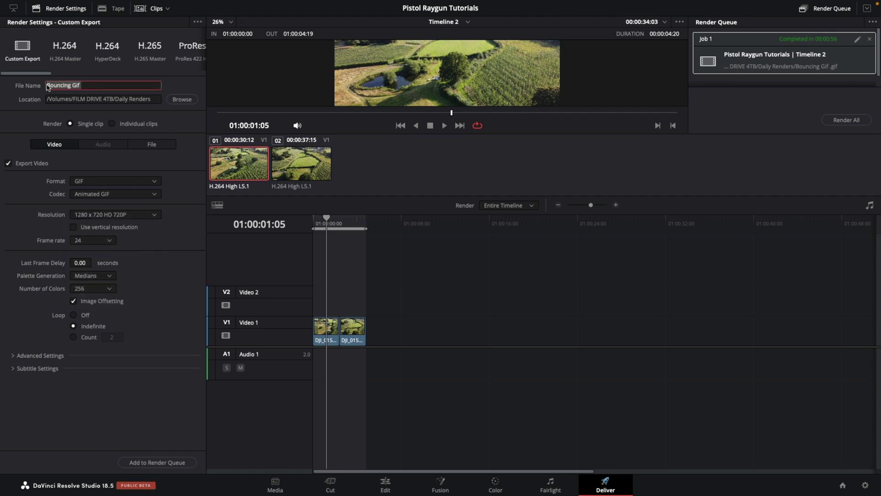
{"action": "left_click", "coordinate": [182, 99]}
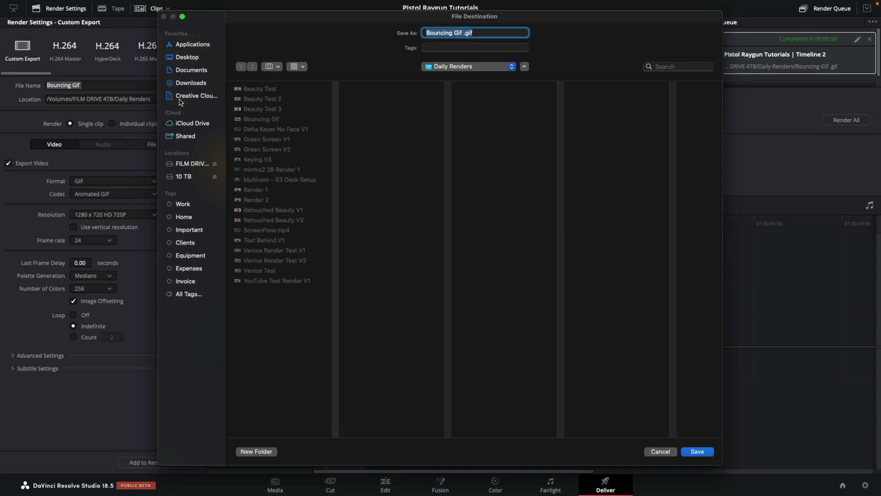
{"action": "left_click", "coordinate": [699, 454]}
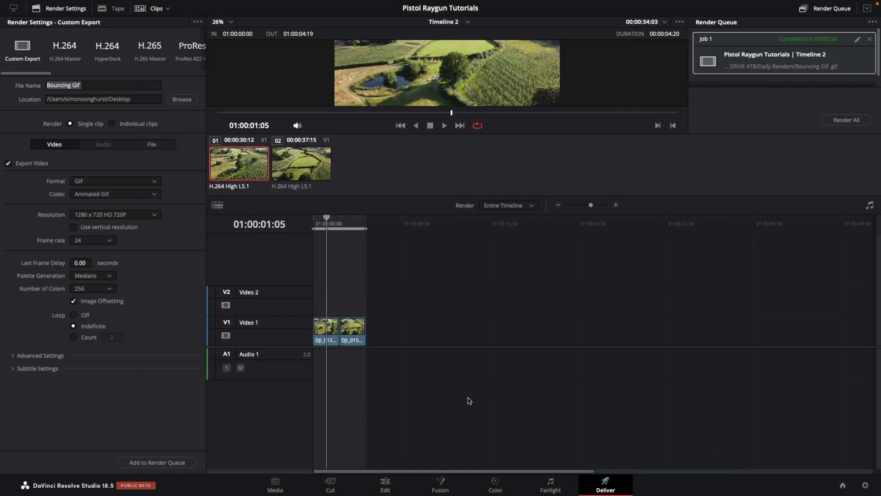
{"action": "left_click", "coordinate": [157, 462]}
Render the queued Bouncing Gif job to the Desktop with Render All.
{"action": "left_click", "coordinate": [846, 120]}
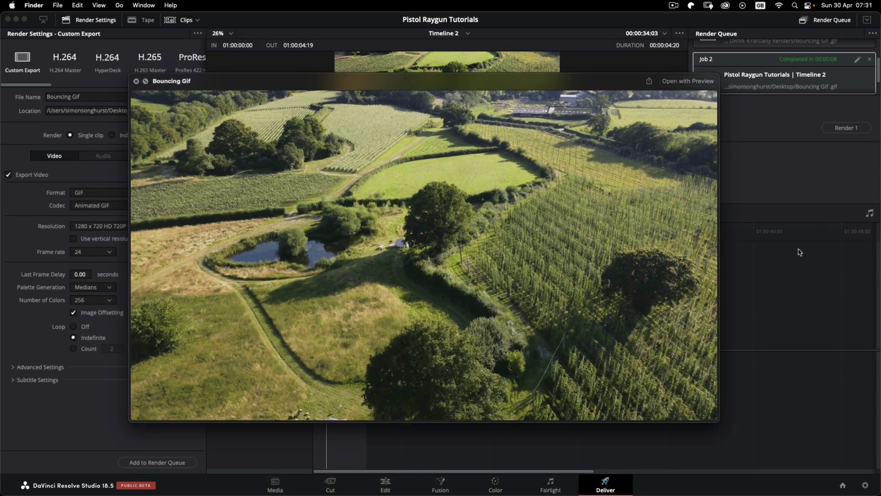